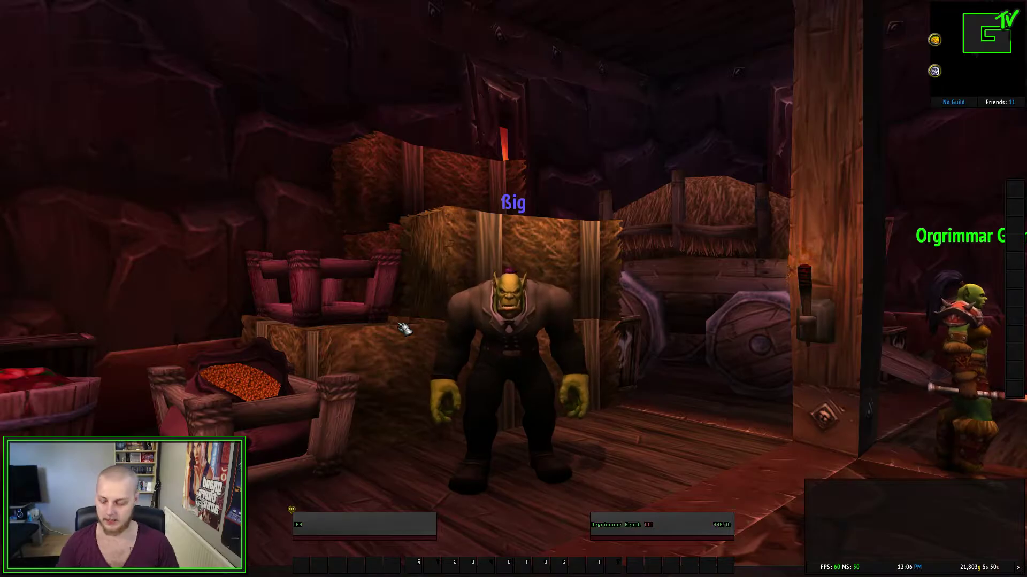
- Switch from World of Warcraft to the Chrome window with the Curse 'tsm' search results
{"action": "key", "text": "alt+Tab"}
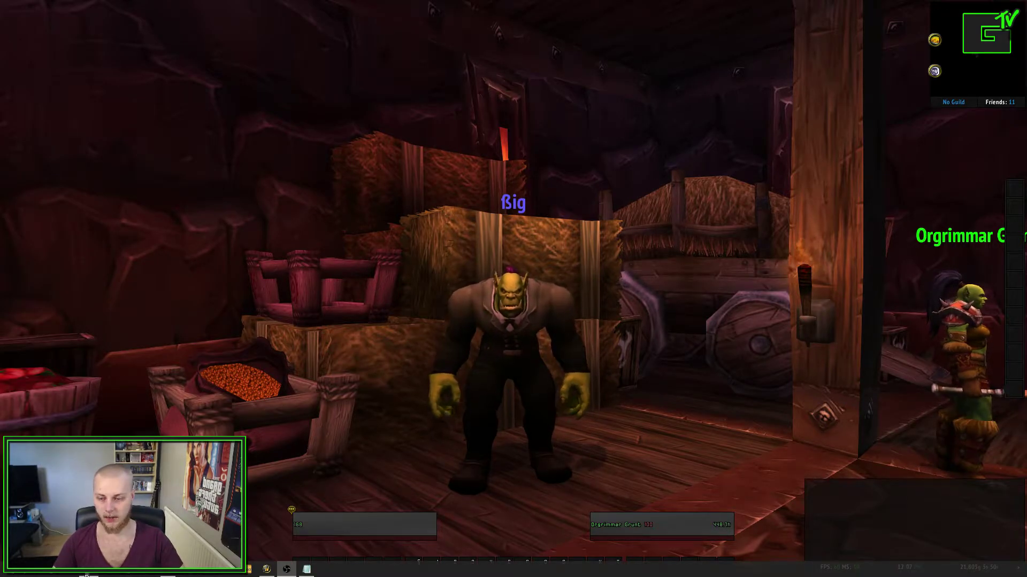
{"action": "key", "text": "alt+Tab"}
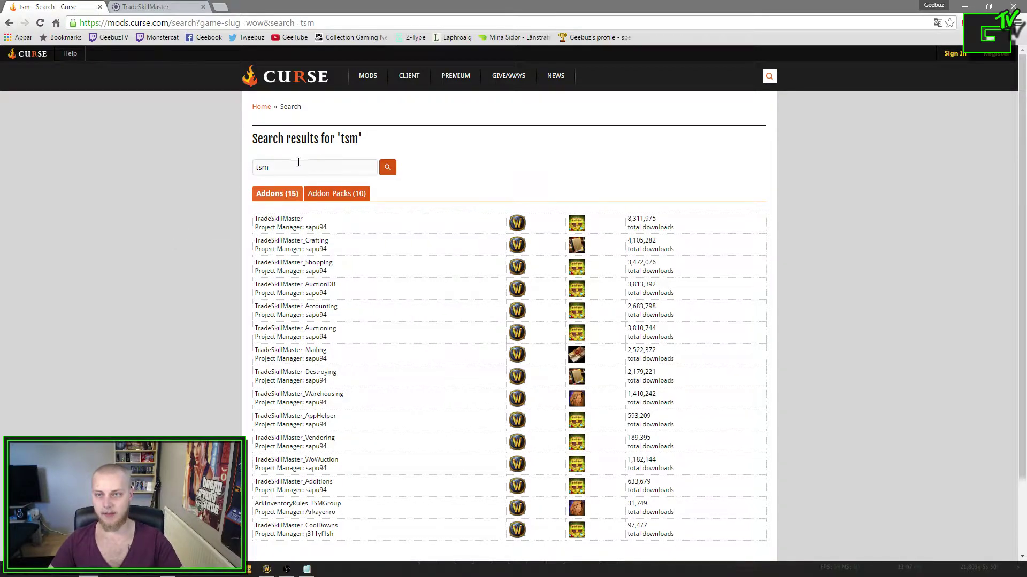
- Look over the Curse 'tsm' addon results, then close that tab to reveal the TradeSkillMaster homepage
{"action": "left_click", "coordinate": [349, 23]}
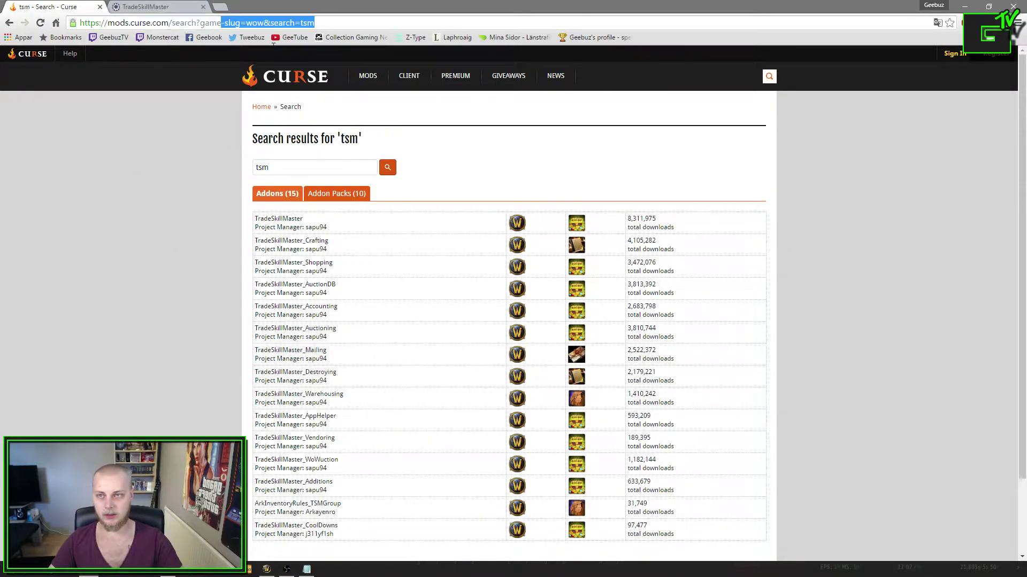
{"action": "left_click", "coordinate": [187, 262]}
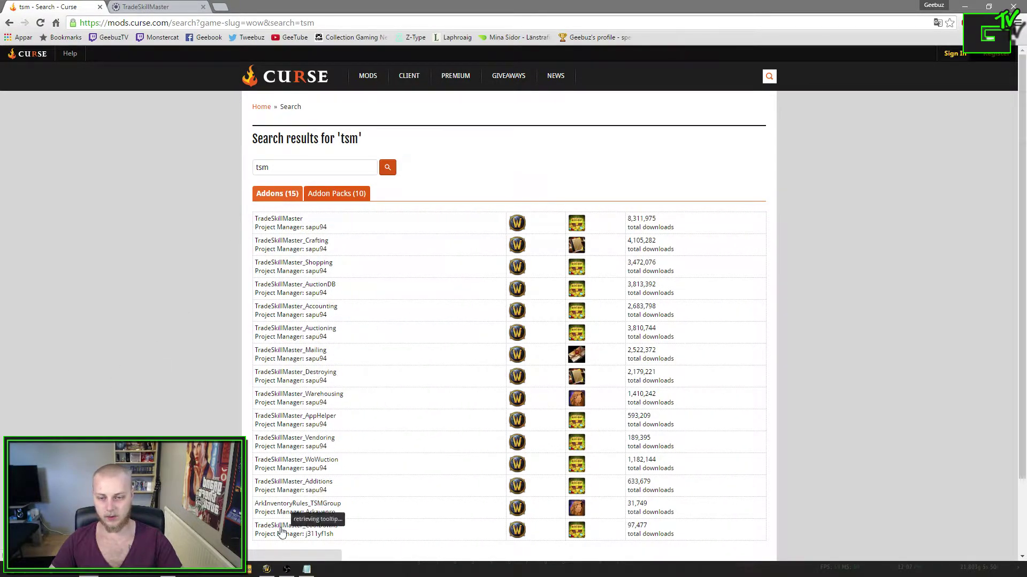
{"action": "scroll", "coordinate": [281, 535], "scroll_direction": "down", "scroll_amount": 1}
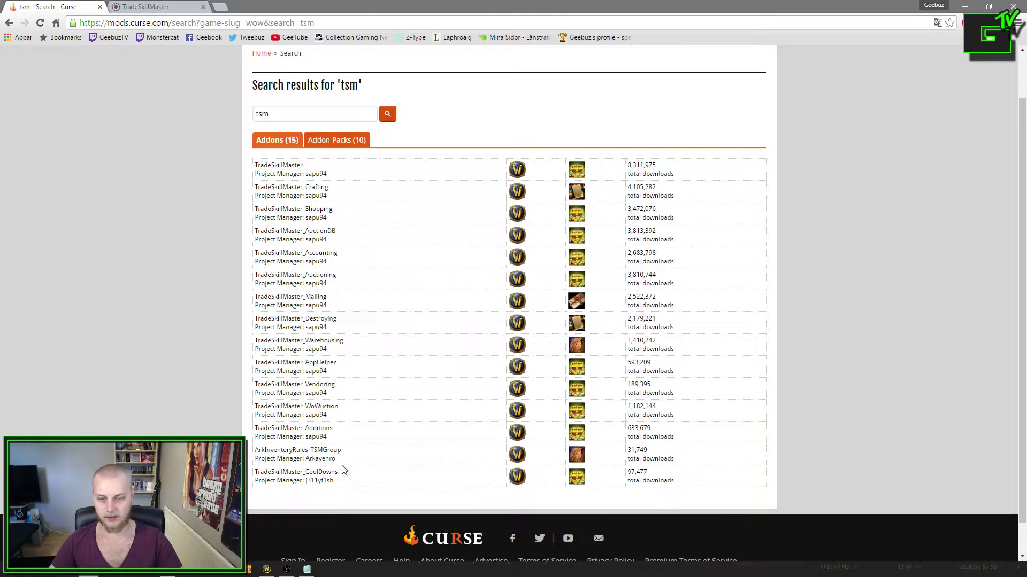
{"action": "scroll", "coordinate": [366, 443], "scroll_direction": "up", "scroll_amount": 1}
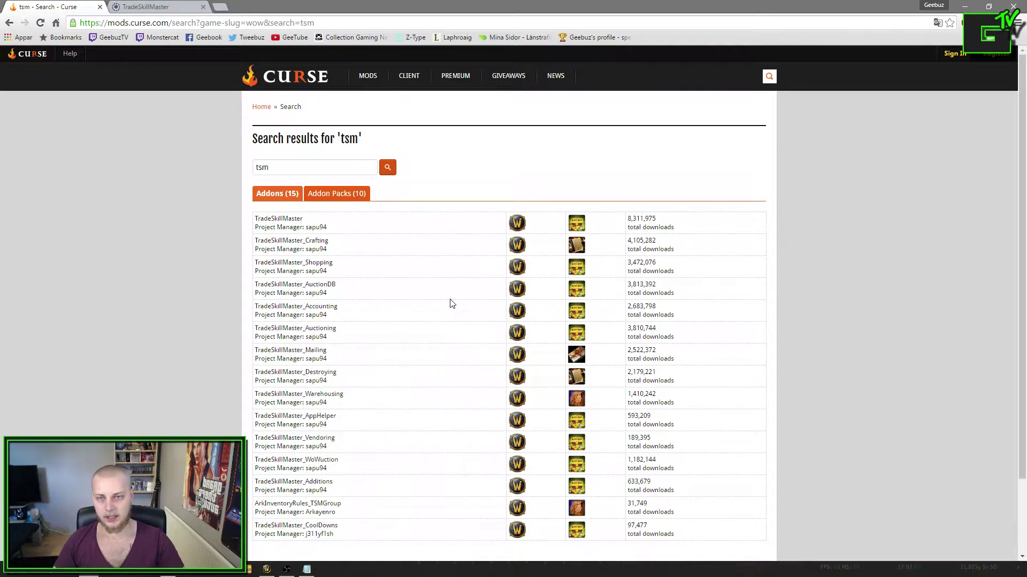
{"action": "left_click", "coordinate": [100, 7]}
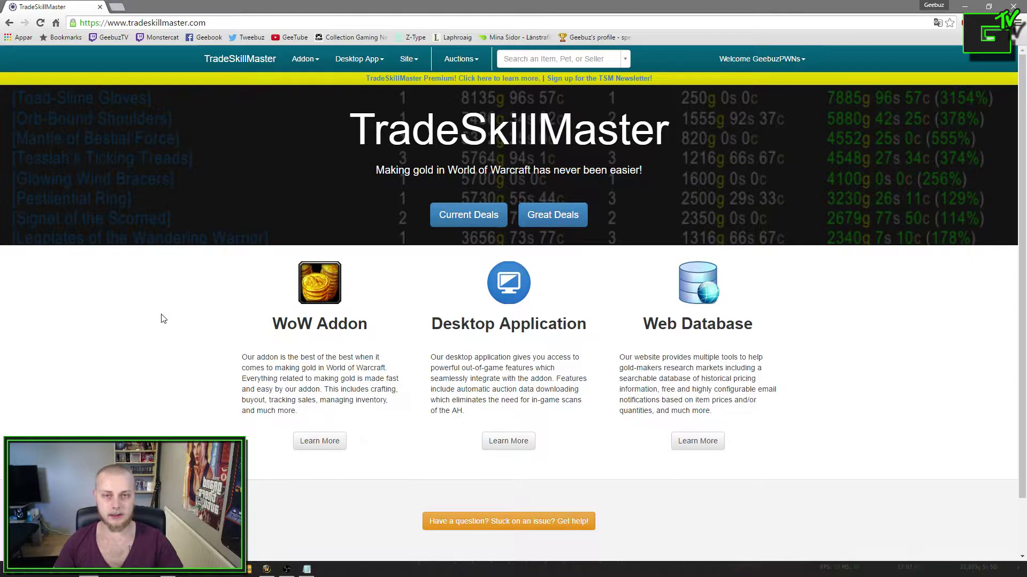
- Reload the TradeSkillMaster homepage and log out of the account
{"action": "left_click", "coordinate": [240, 22]}
{"action": "key", "text": "Return"}
{"action": "left_click", "coordinate": [762, 59]}
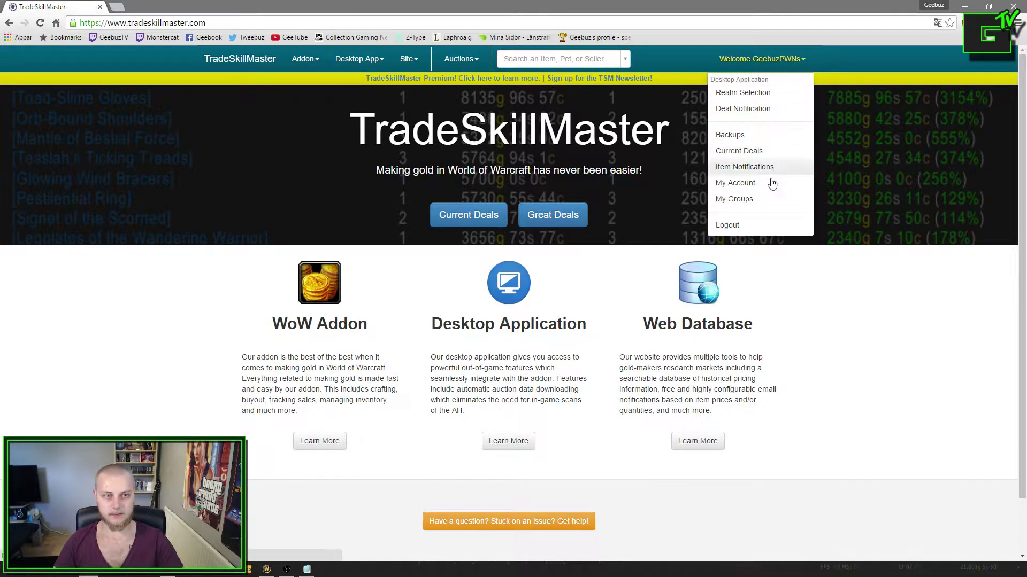
{"action": "left_click", "coordinate": [745, 224]}
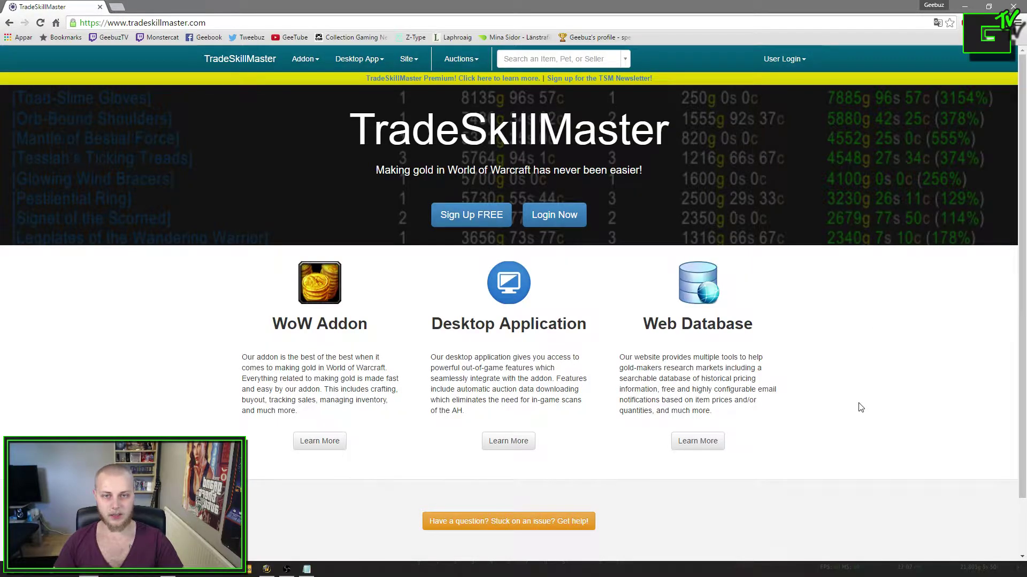
- View the Sign Up FREE account page, glance at the game, then open the Desktop App menu
{"action": "left_click", "coordinate": [473, 215]}
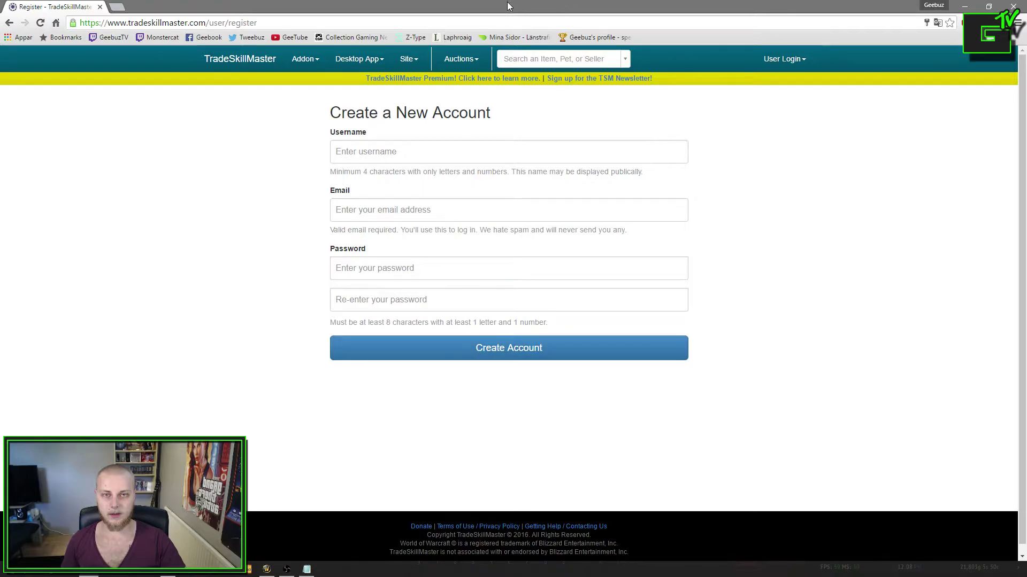
{"action": "key", "text": "alt+Tab"}
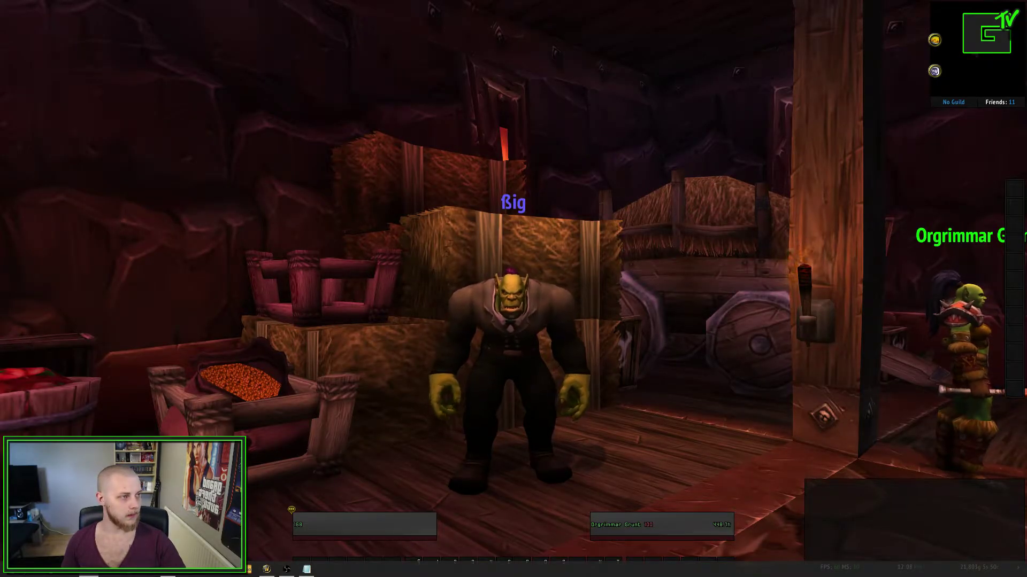
{"action": "key", "text": "alt+Tab"}
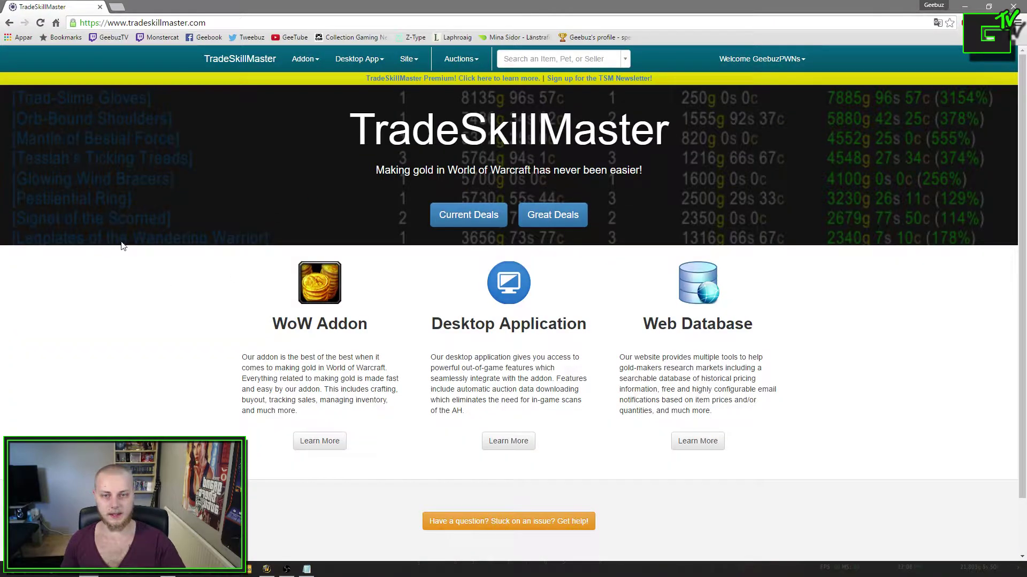
{"action": "left_click", "coordinate": [358, 59]}
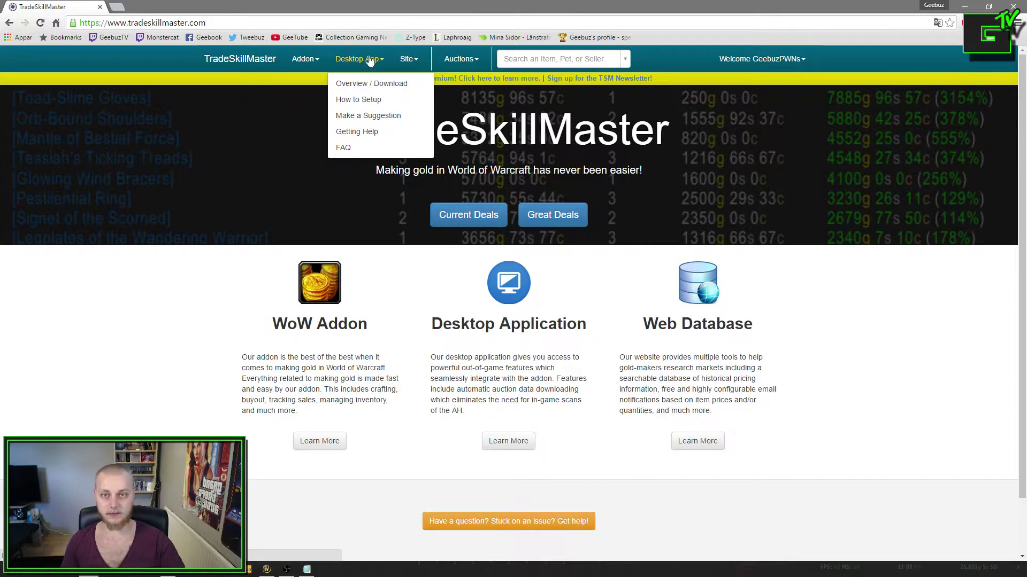
- Download the TSM Desktop Application for Windows from the Overview / Download page
{"action": "left_click", "coordinate": [370, 89]}
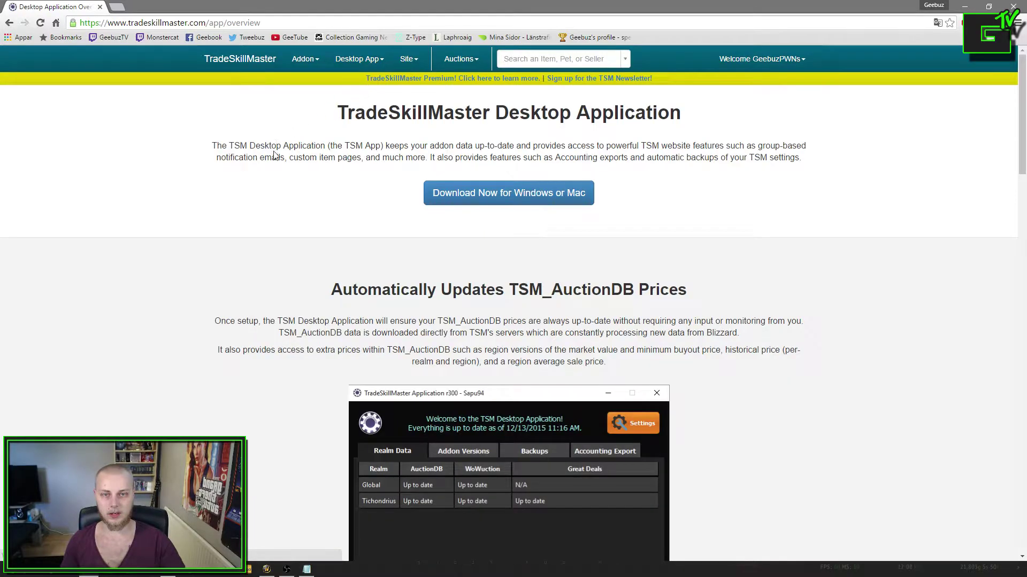
{"action": "left_click", "coordinate": [477, 201]}
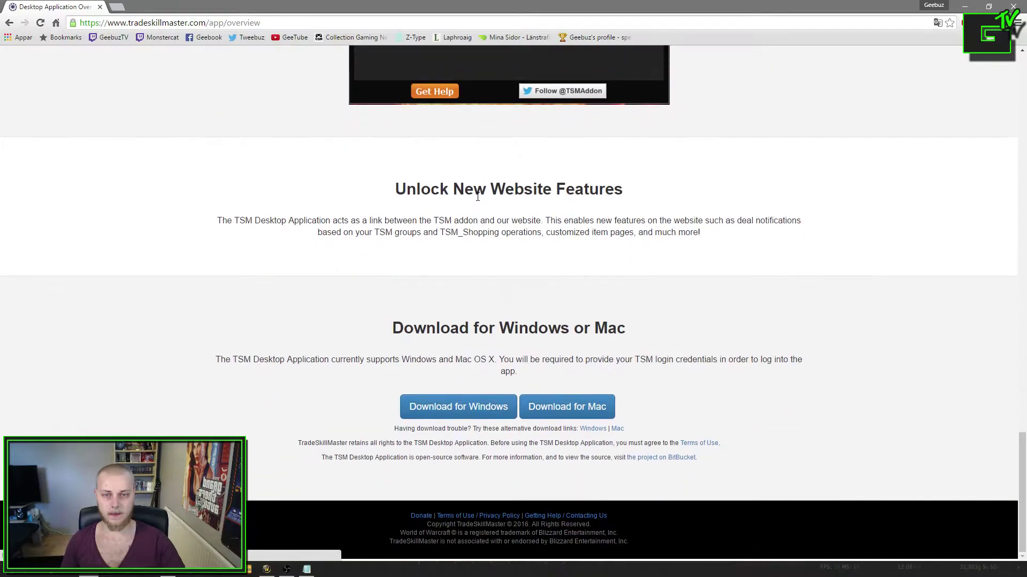
{"action": "left_click", "coordinate": [446, 408]}
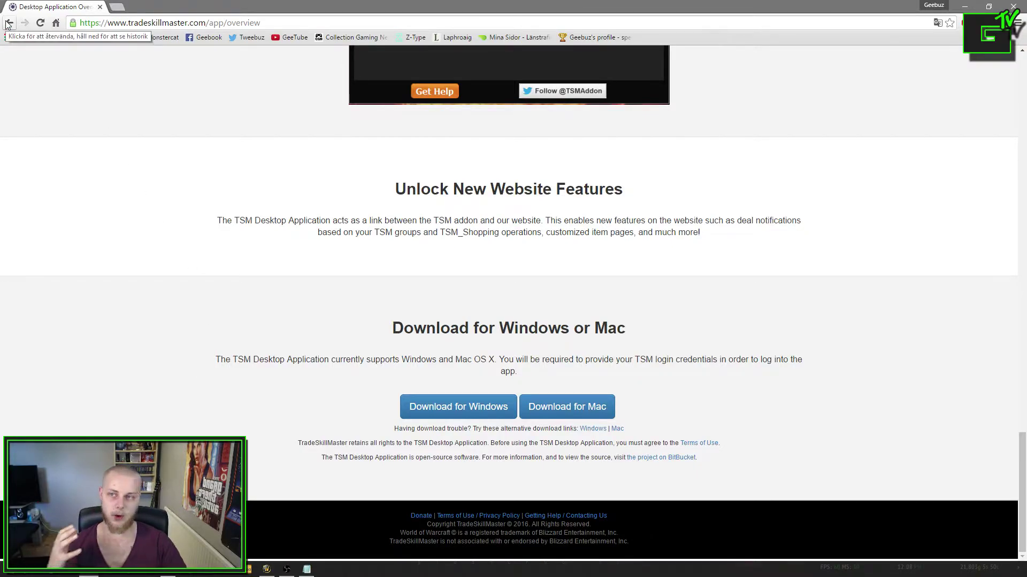
{"action": "scroll", "coordinate": [158, 217], "scroll_direction": "up", "scroll_amount": 10}
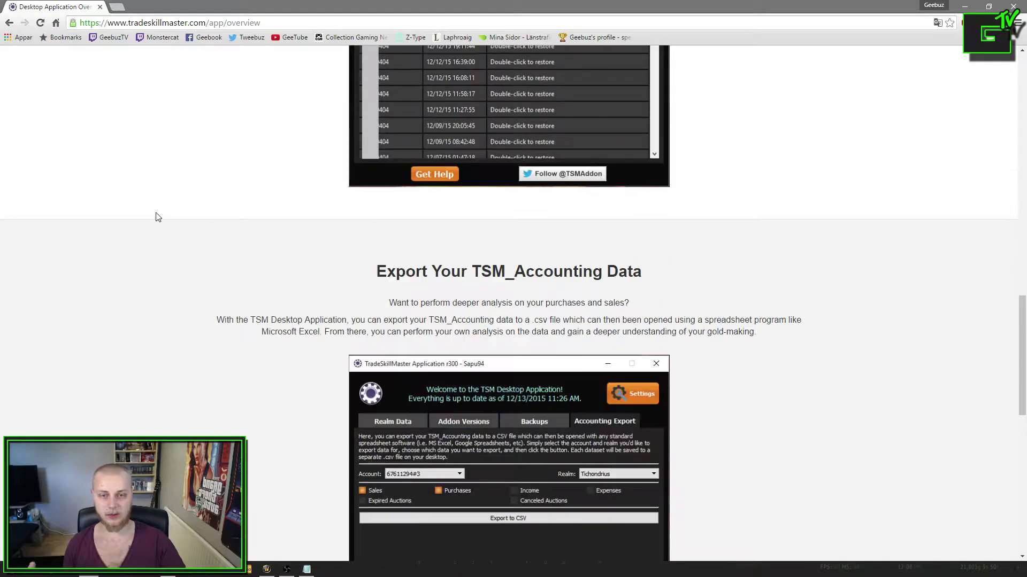
{"action": "scroll", "coordinate": [156, 248], "scroll_direction": "down", "scroll_amount": 4}
{"action": "scroll", "coordinate": [165, 298], "scroll_direction": "up", "scroll_amount": 20}
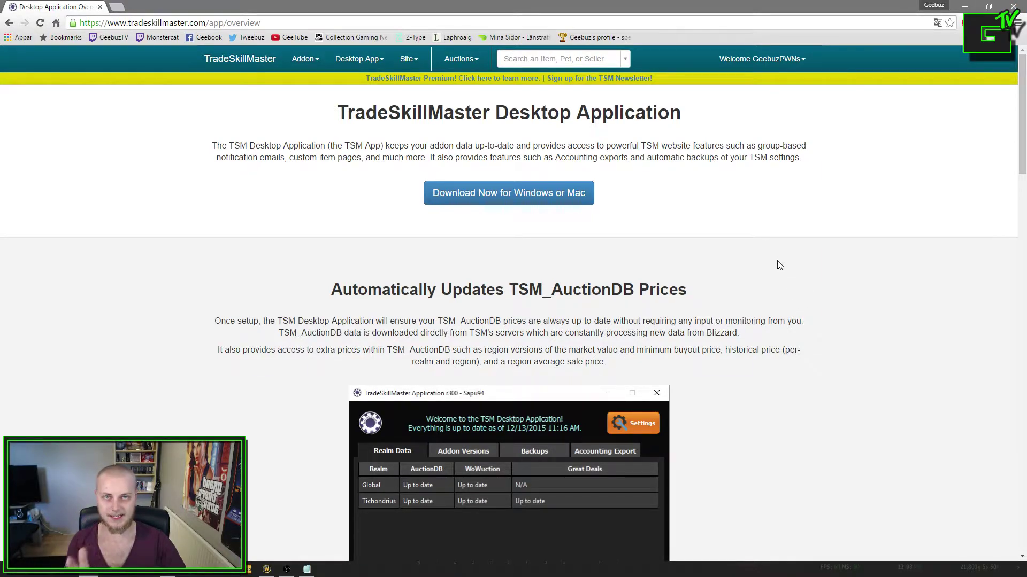
- Close Chrome and toggle the World of Warcraft game menu
{"action": "left_click", "coordinate": [1014, 6]}
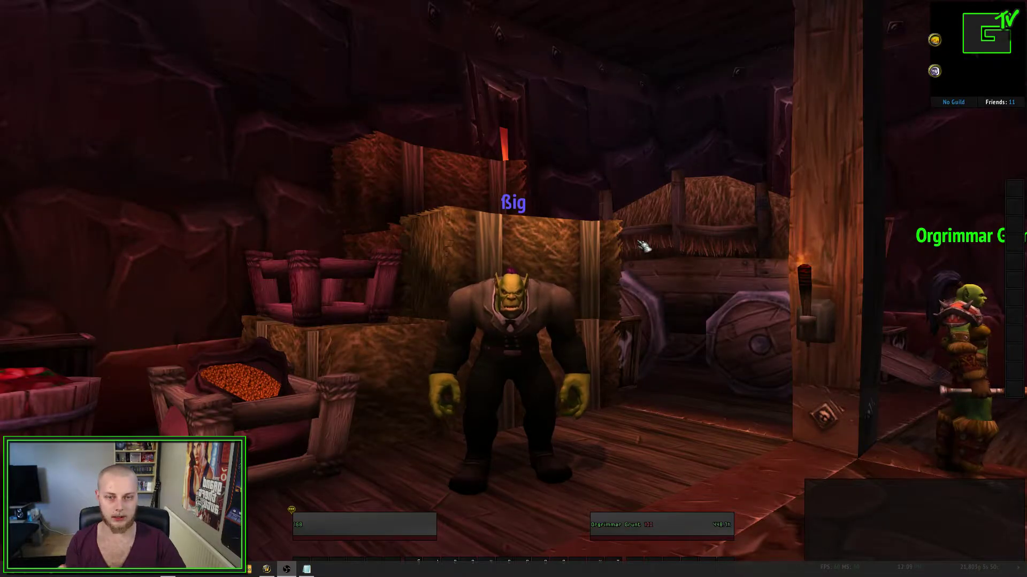
{"action": "key", "text": "Escape"}
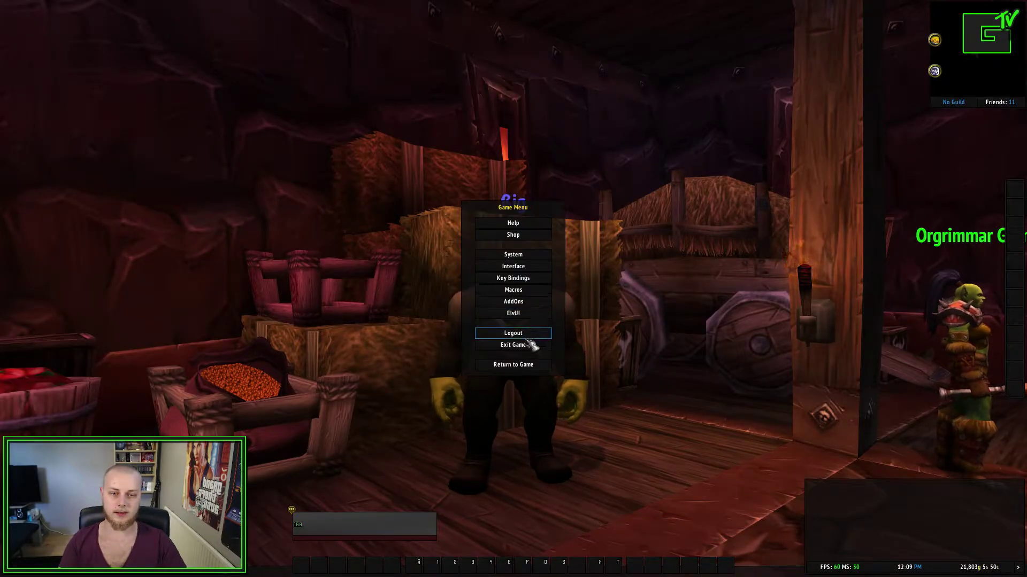
{"action": "key", "text": "Escape"}
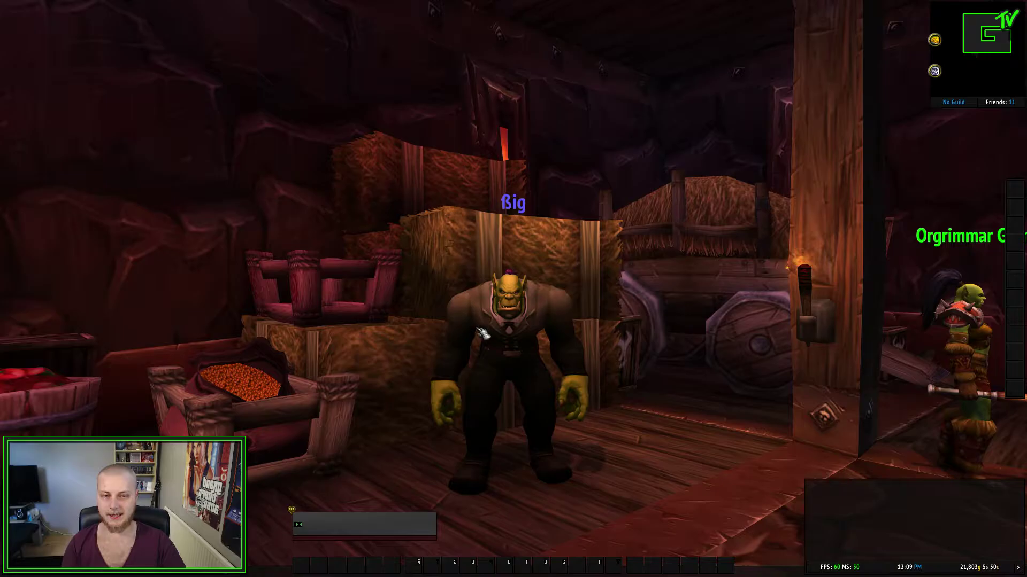
- Switch to the Battle.net launcher, delete unneeded desktop shortcuts, and show the desktop
{"action": "key", "text": "alt+Tab"}
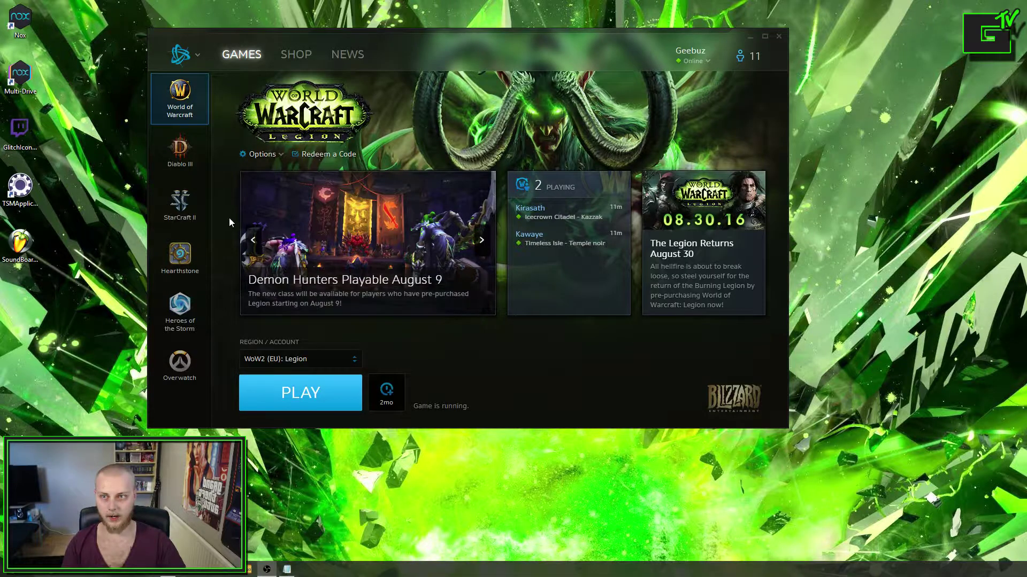
{"action": "left_click_drag", "start_coordinate": [74, 2], "coordinate": [15, 143]}
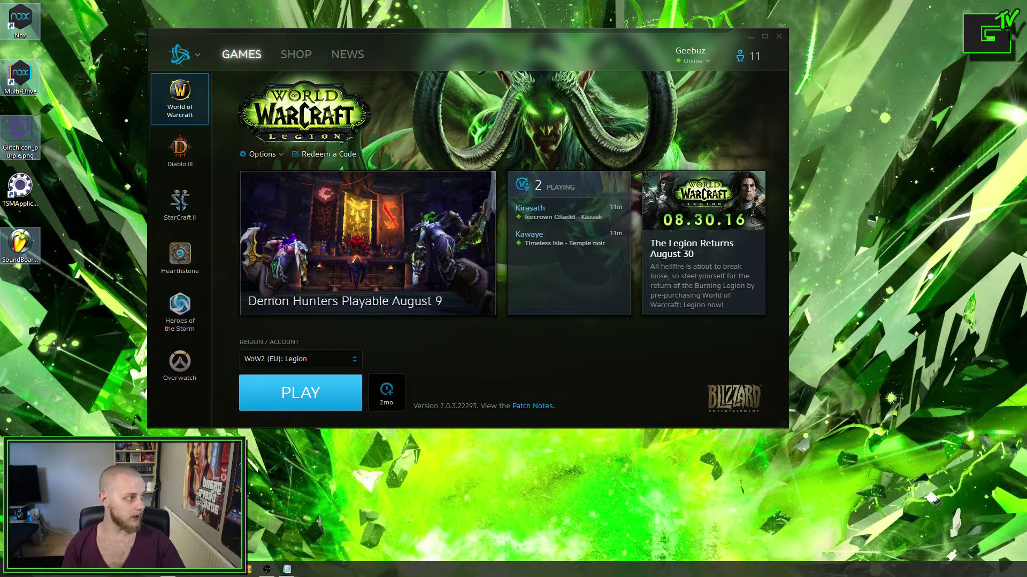
{"action": "key", "text": "Delete"}
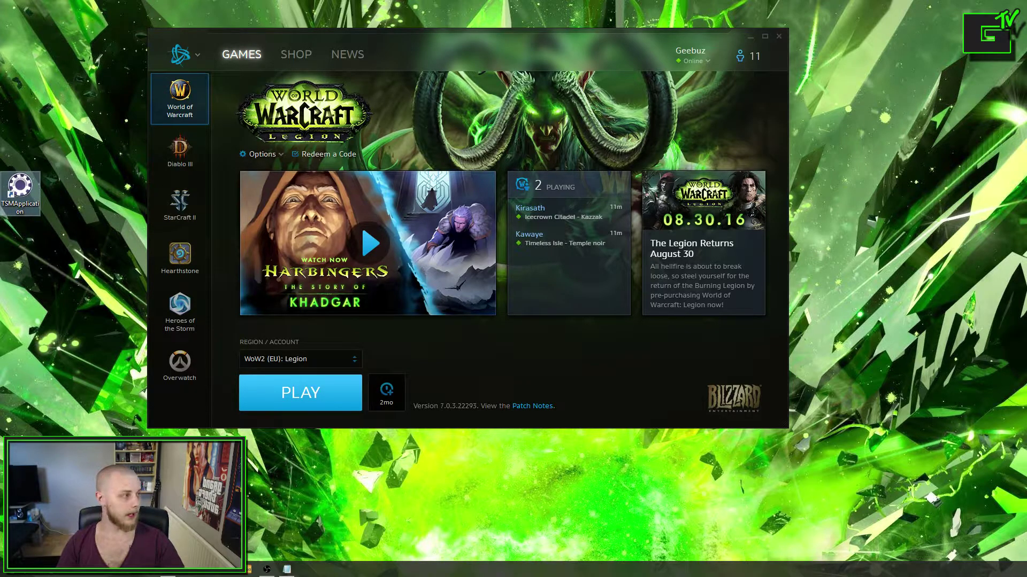
{"action": "key", "text": "Delete"}
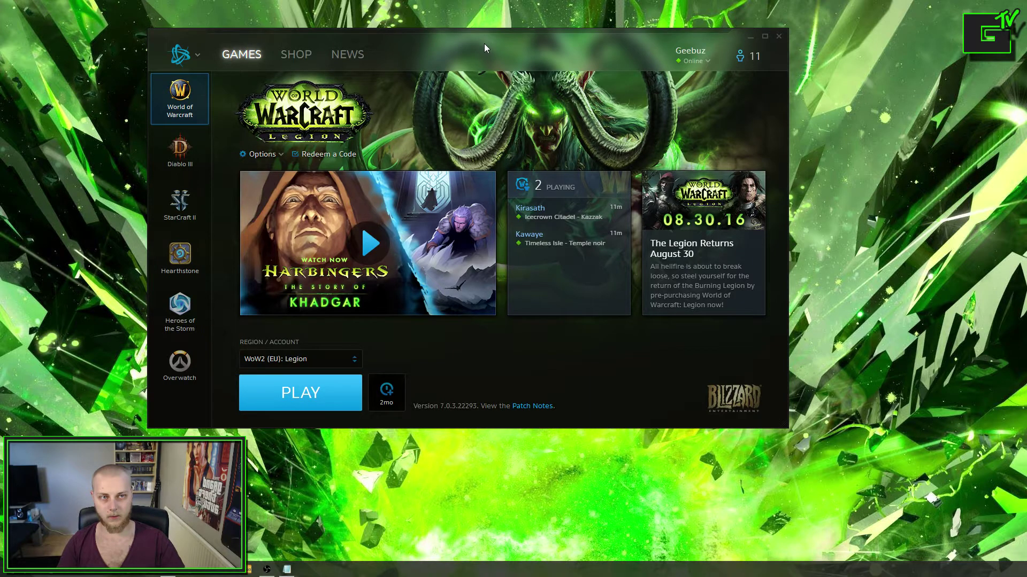
{"action": "key", "text": "super+d"}
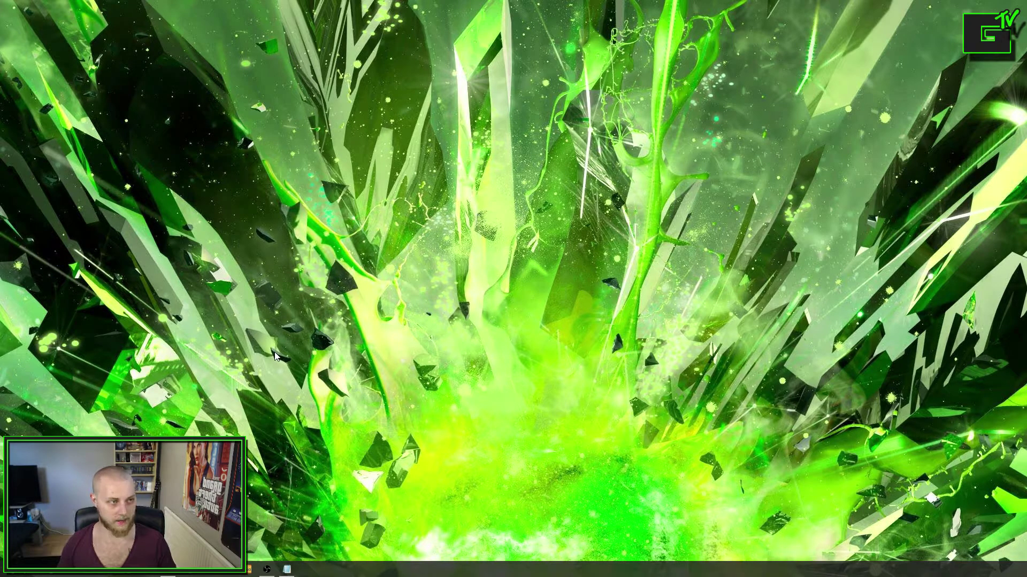
- Launch TSMApplication from a Start search for 'tsm', reposition its window, and open Settings
{"action": "key", "text": "super"}
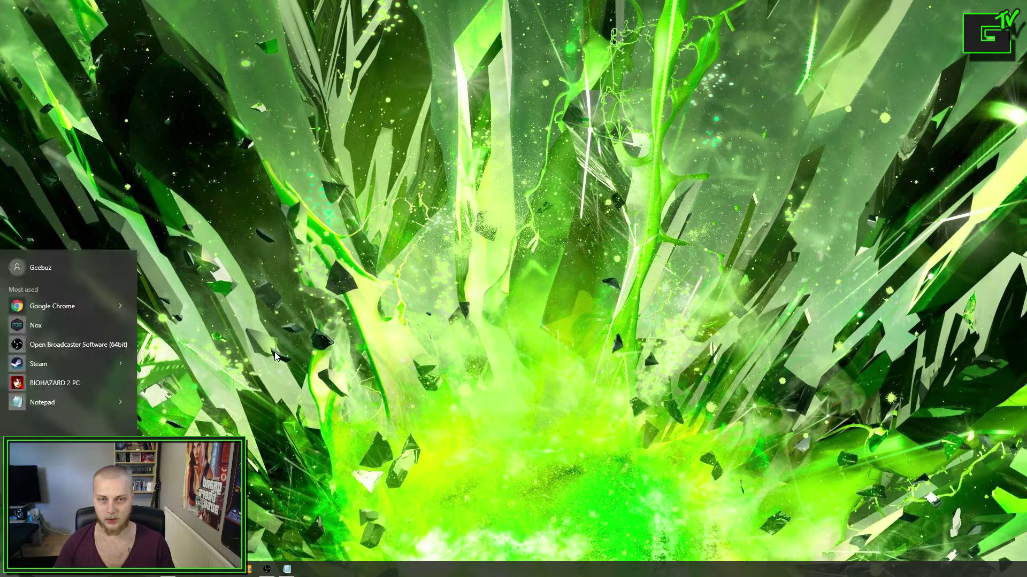
{"action": "type", "text": "tsm"}
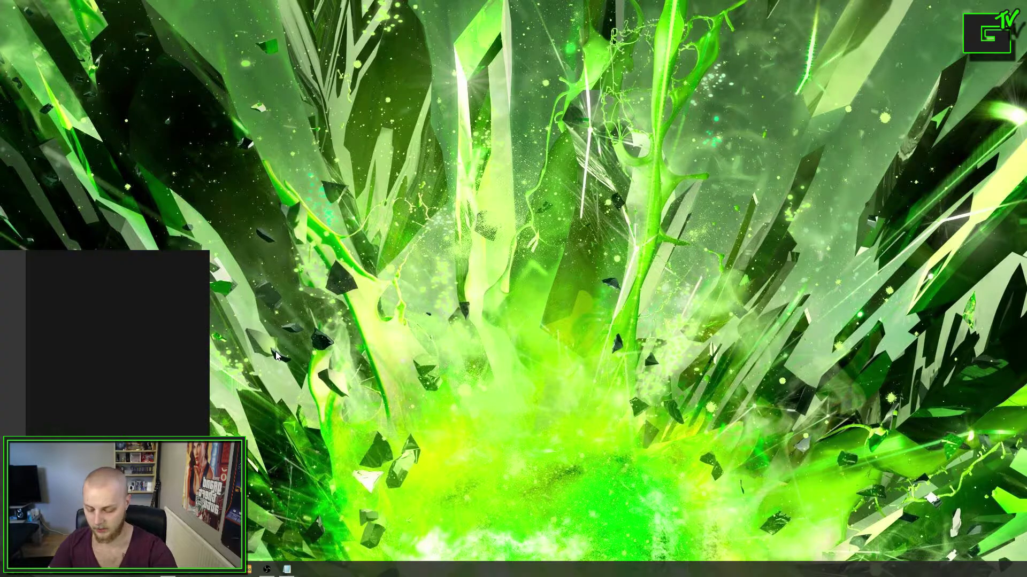
{"action": "key", "text": "Return"}
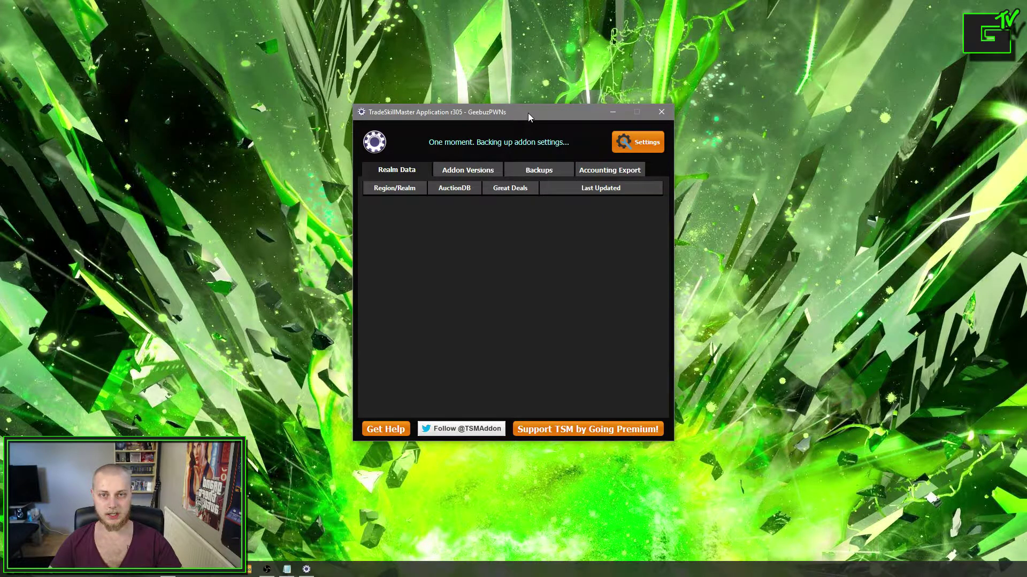
{"action": "left_click_drag", "start_coordinate": [527, 111], "coordinate": [509, 101]}
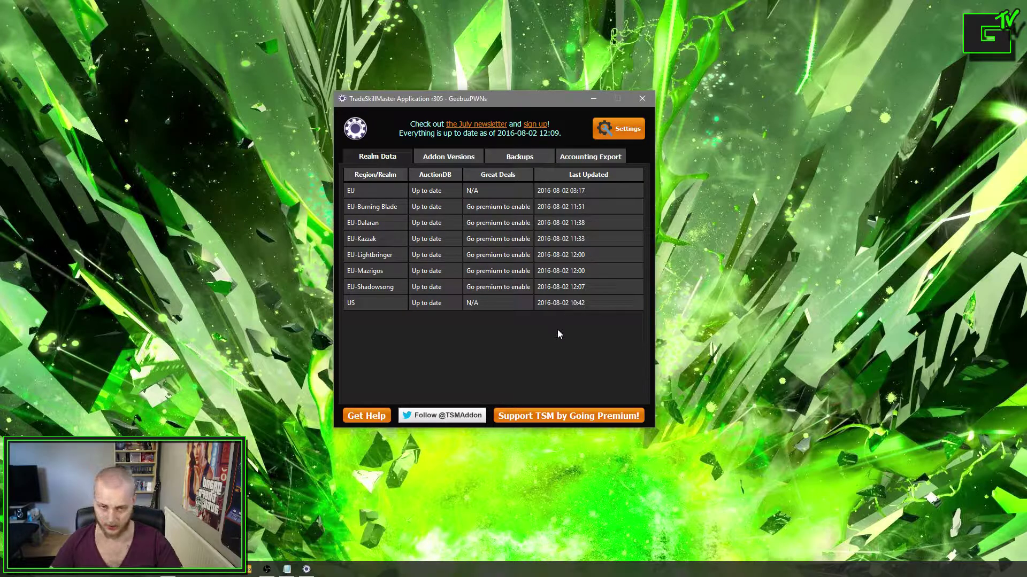
{"action": "left_click", "coordinate": [627, 135]}
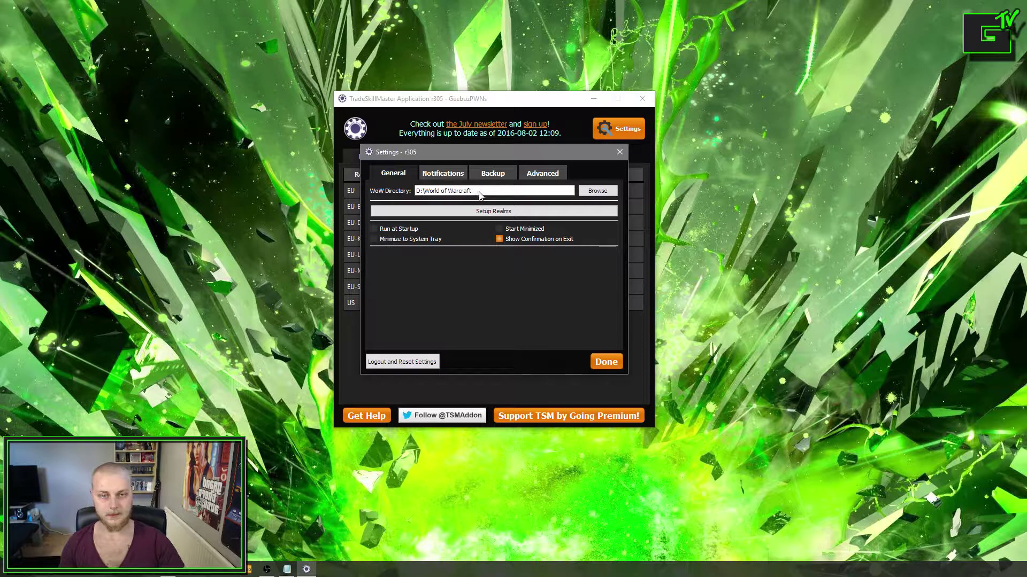
- Use Setup Realms to open the tradeskillmaster.com/realms Realm Selection page
{"action": "left_click", "coordinate": [492, 212]}
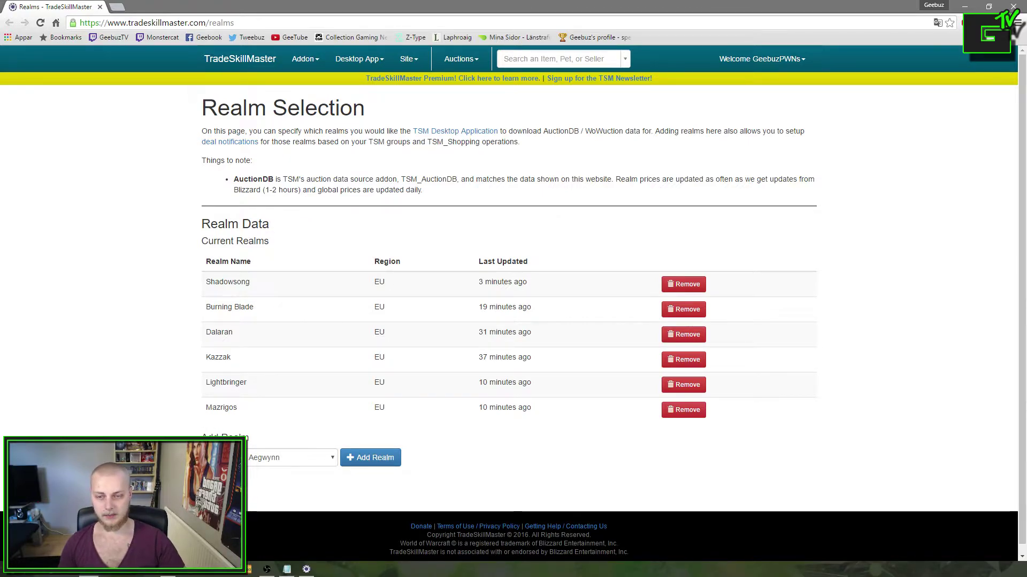
- With region EU, add Laughing Skull to the current realms list
{"action": "scroll", "coordinate": [112, 415], "scroll_direction": "down", "scroll_amount": 1}
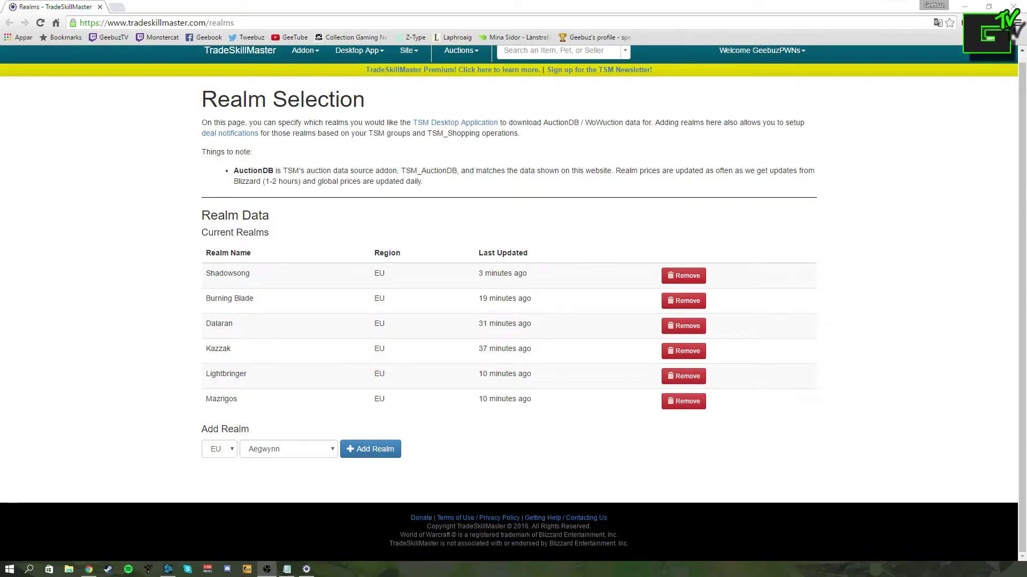
{"action": "left_click", "coordinate": [231, 448]}
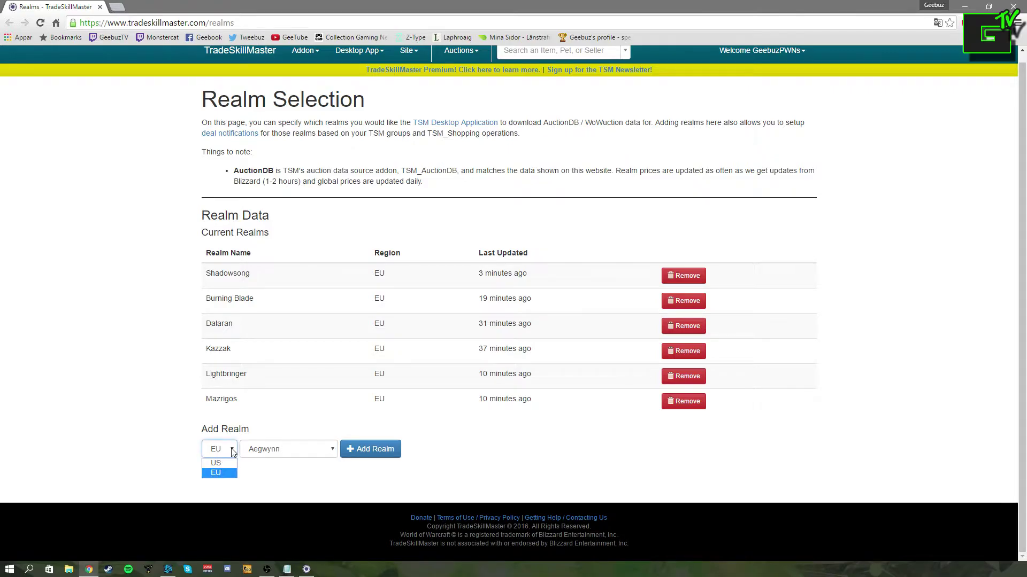
{"action": "left_click", "coordinate": [248, 470]}
{"action": "left_click", "coordinate": [331, 451]}
{"action": "scroll", "coordinate": [265, 380], "scroll_direction": "down", "scroll_amount": 15}
{"action": "scroll", "coordinate": [266, 381], "scroll_direction": "down", "scroll_amount": 20}
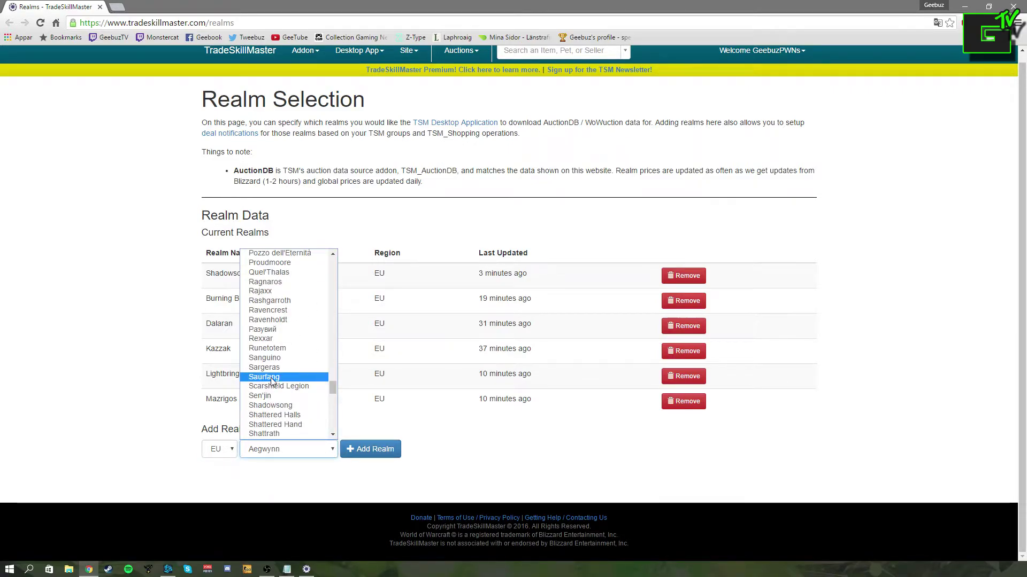
{"action": "scroll", "coordinate": [271, 382], "scroll_direction": "up", "scroll_amount": 20}
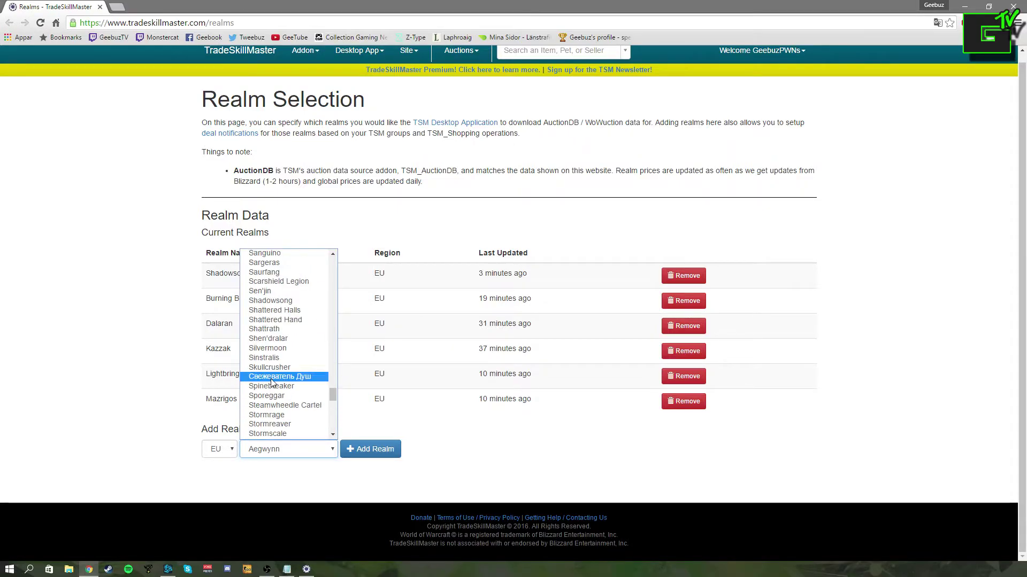
{"action": "scroll", "coordinate": [283, 409], "scroll_direction": "down", "scroll_amount": 4}
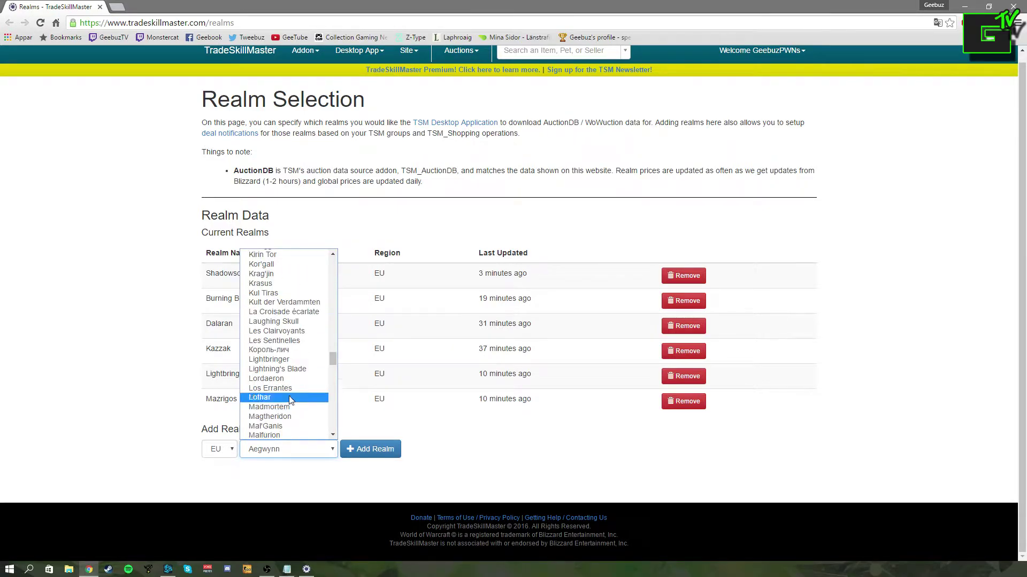
{"action": "left_click", "coordinate": [270, 323]}
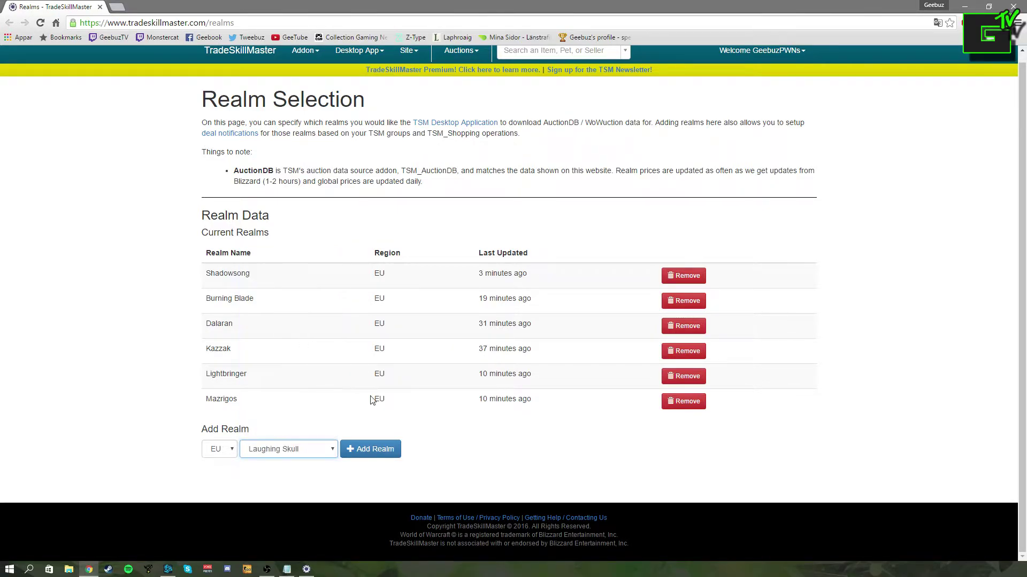
{"action": "left_click", "coordinate": [356, 451]}
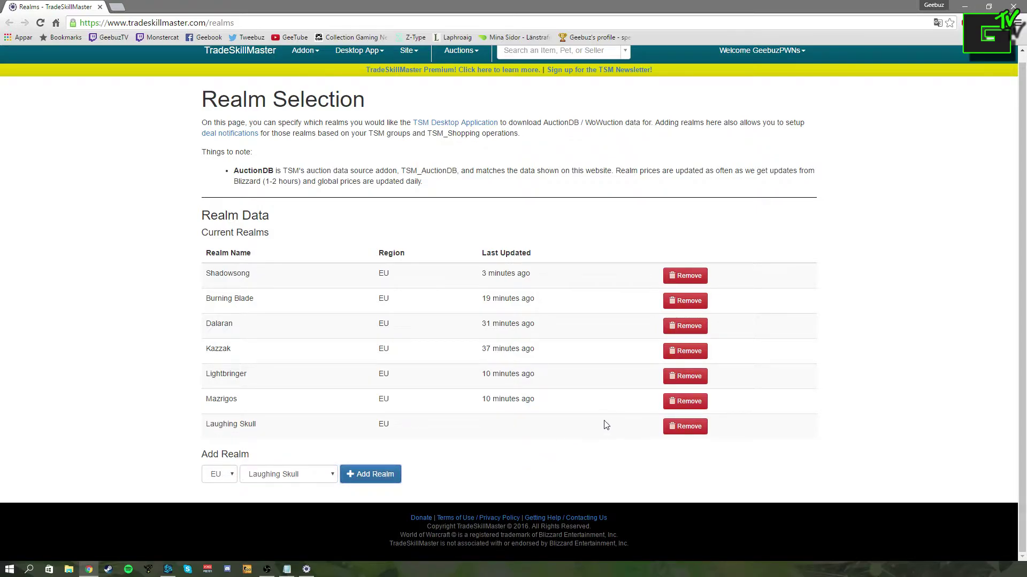
- Highlight the new Laughing Skull row, deselect it, and scroll back up
{"action": "left_click_drag", "start_coordinate": [204, 427], "coordinate": [499, 429]}
{"action": "left_click", "coordinate": [513, 482]}
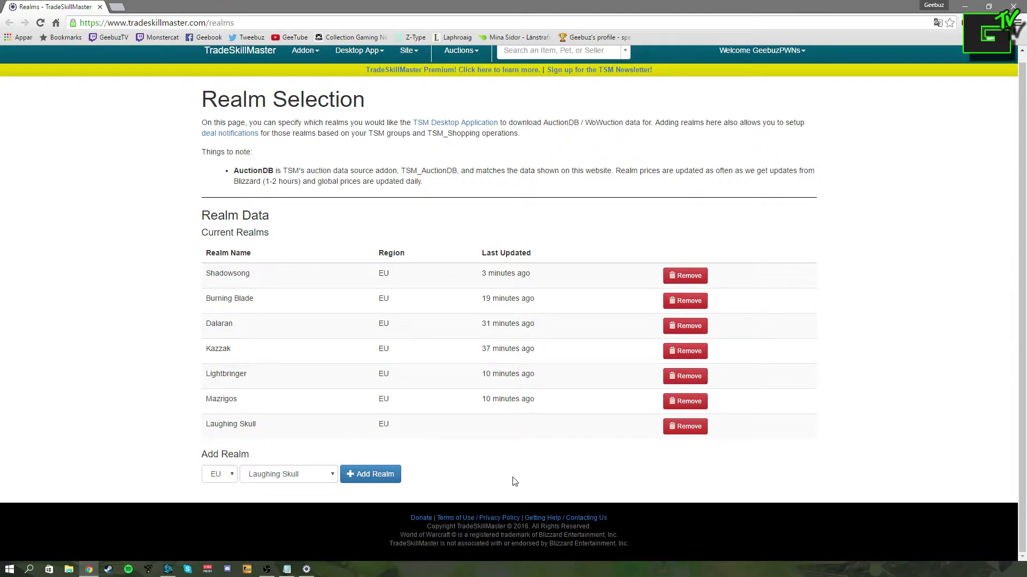
{"action": "scroll", "coordinate": [506, 480], "scroll_direction": "up", "scroll_amount": 1}
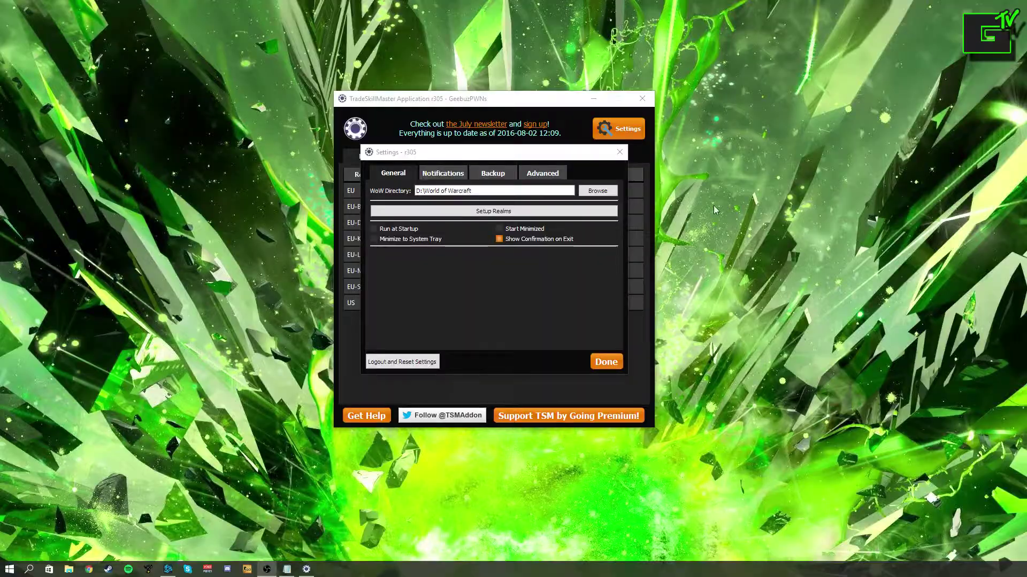
- Close Settings with Done and quit the TSM app, confirming Yes
{"action": "left_click", "coordinate": [613, 366]}
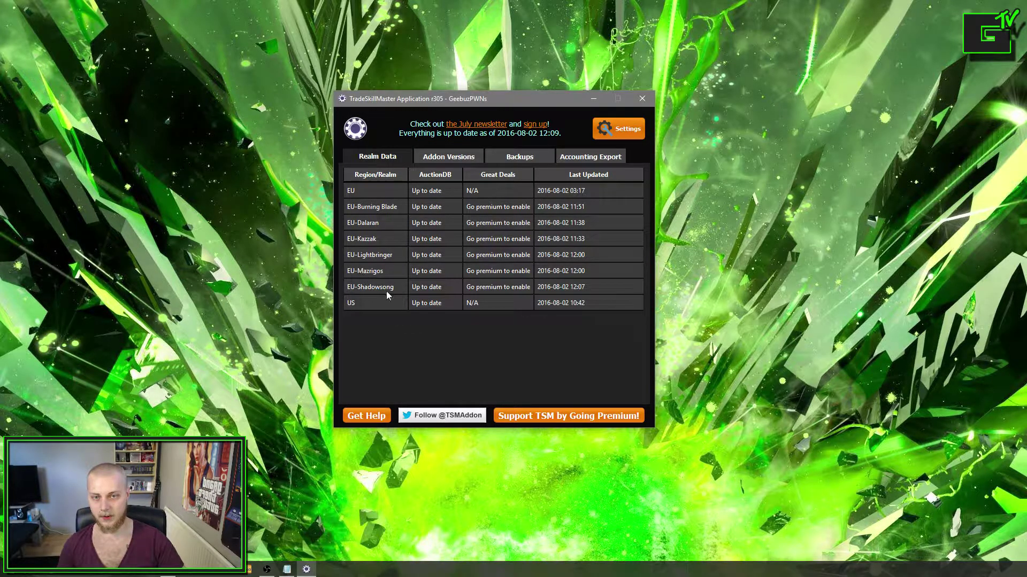
{"action": "left_click", "coordinate": [647, 100]}
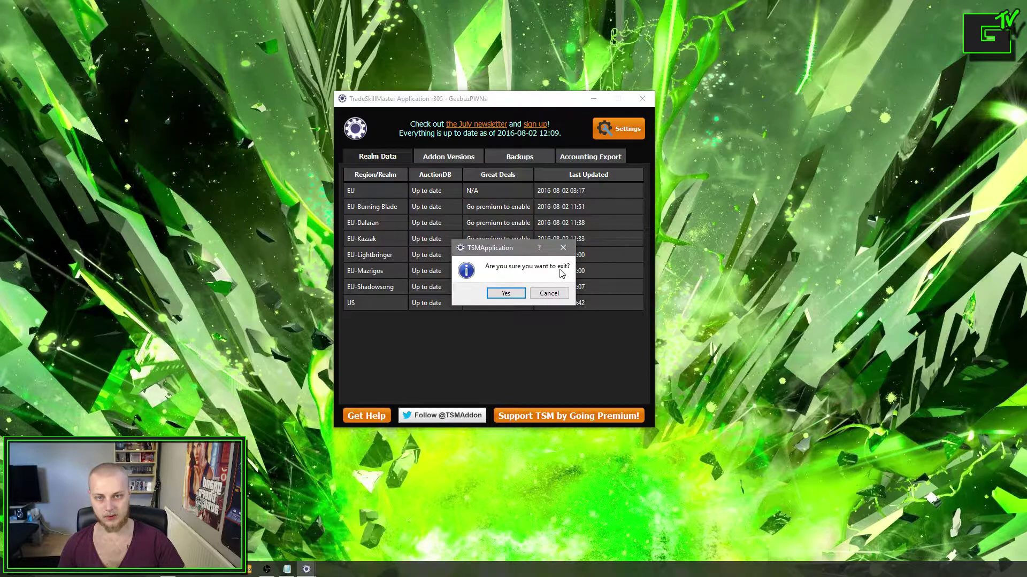
{"action": "left_click", "coordinate": [506, 294]}
- Relaunch TSM from a 'tsm' Start search, let EU-Laughing Skull update, then quit it again
{"action": "key", "text": "super"}
{"action": "type", "text": "tsm"}
{"action": "key", "text": "Return"}
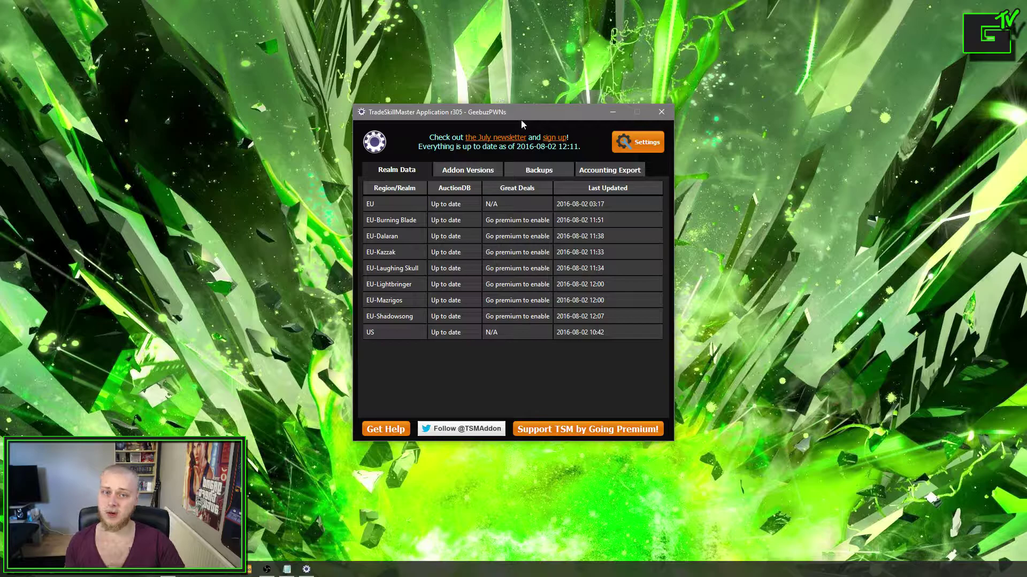
{"action": "left_click", "coordinate": [663, 115]}
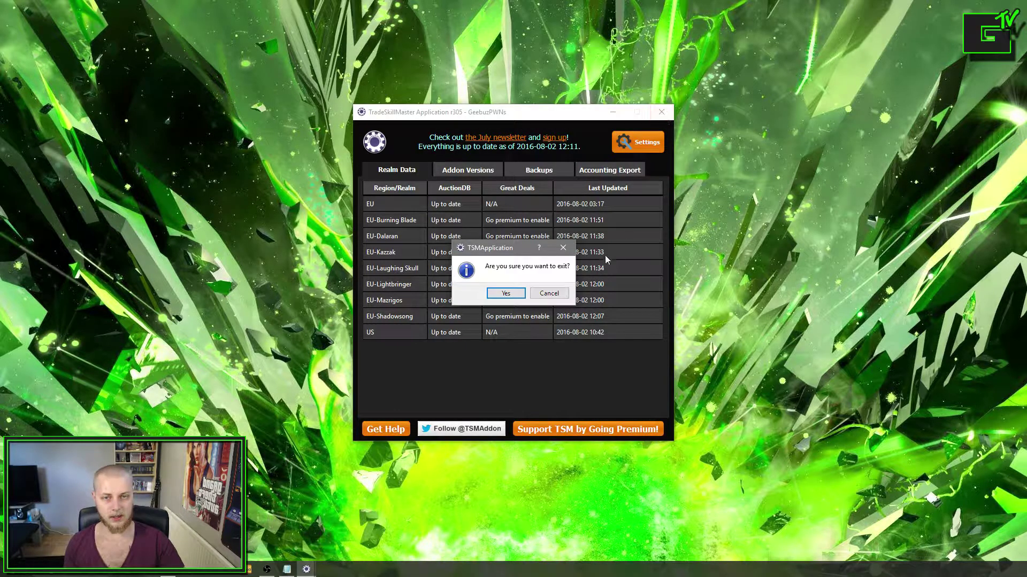
{"action": "left_click", "coordinate": [506, 294]}
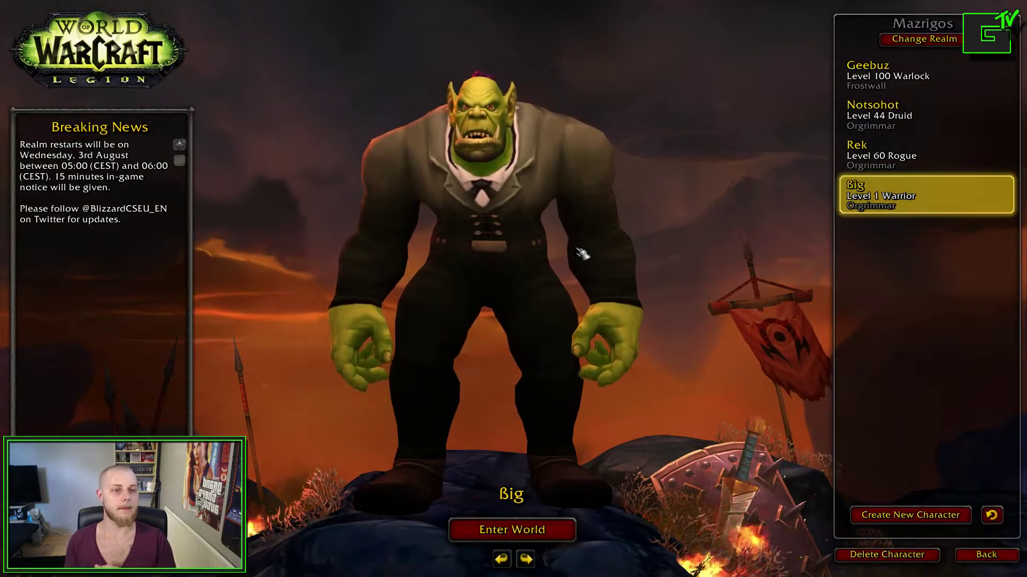
- Enter the world with the level 1 warrior on Mazrigos
{"action": "left_click", "coordinate": [567, 529]}
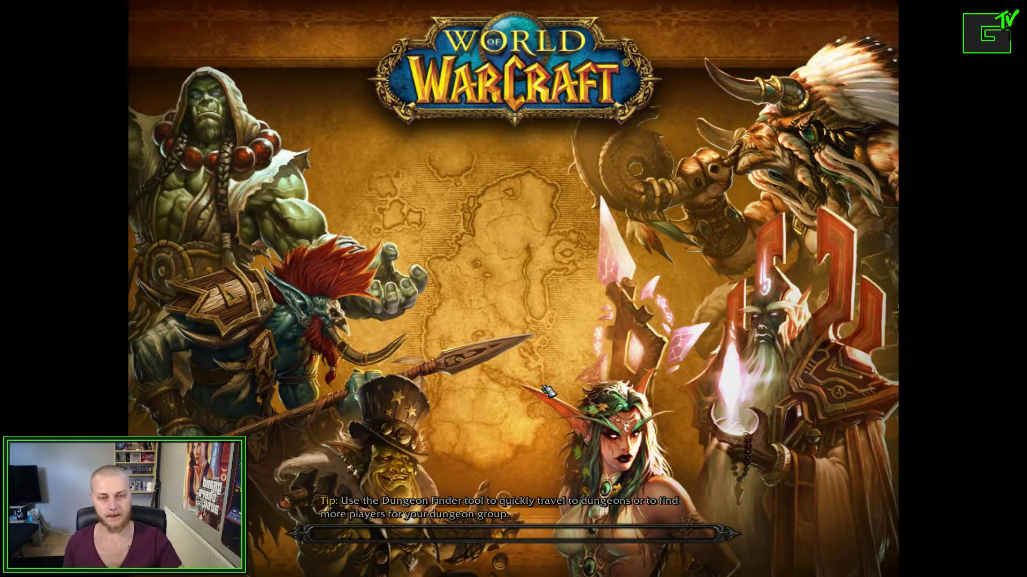